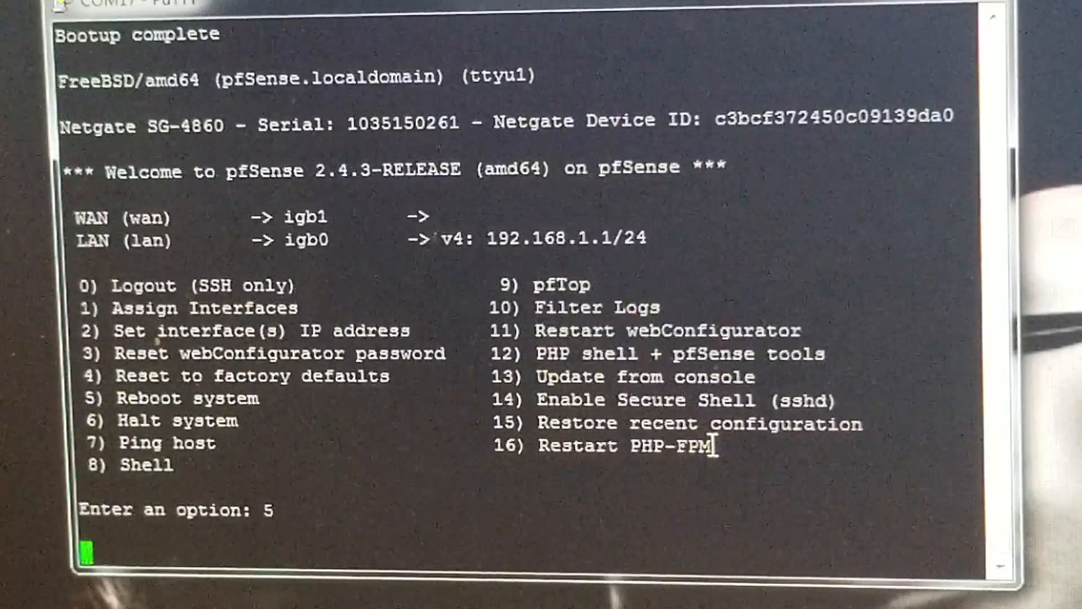
# Choose console option 5 and confirm a normal reboot of the firewall
pyautogui.press('Return')
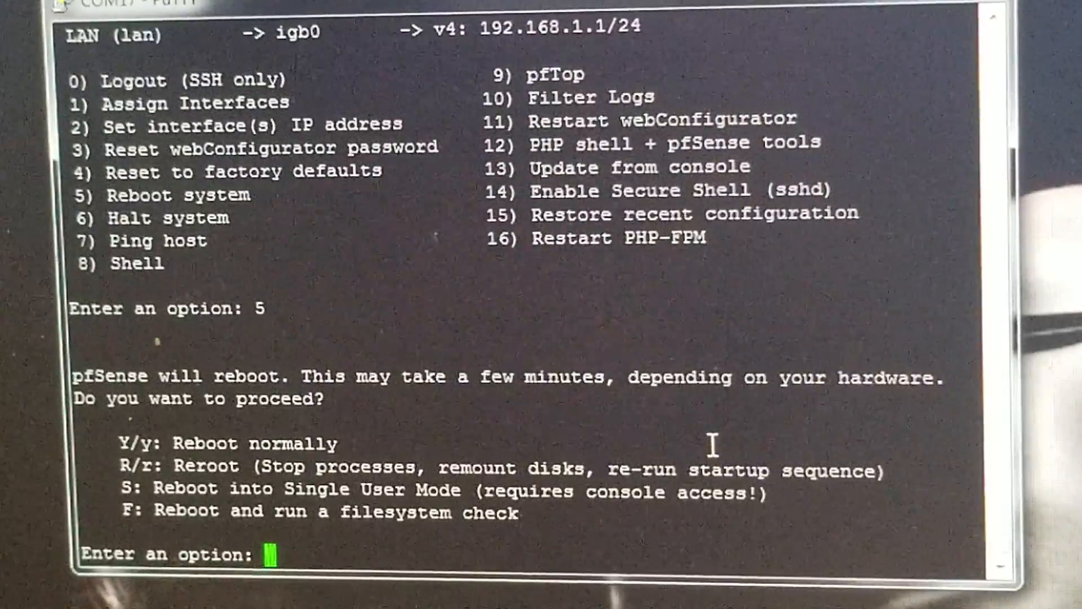
pyautogui.write('y')
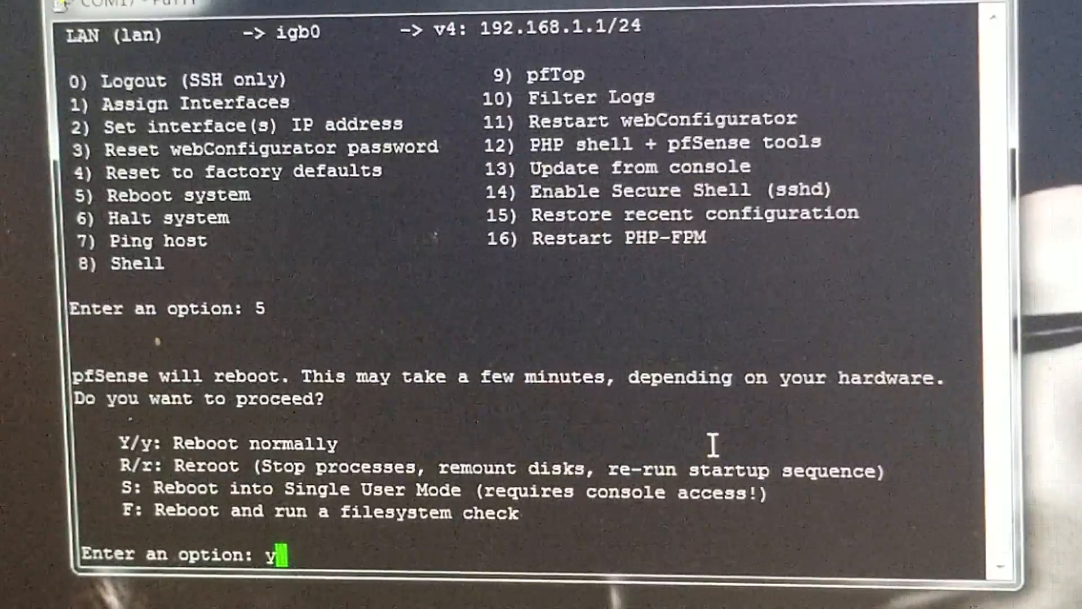
pyautogui.press('Return')
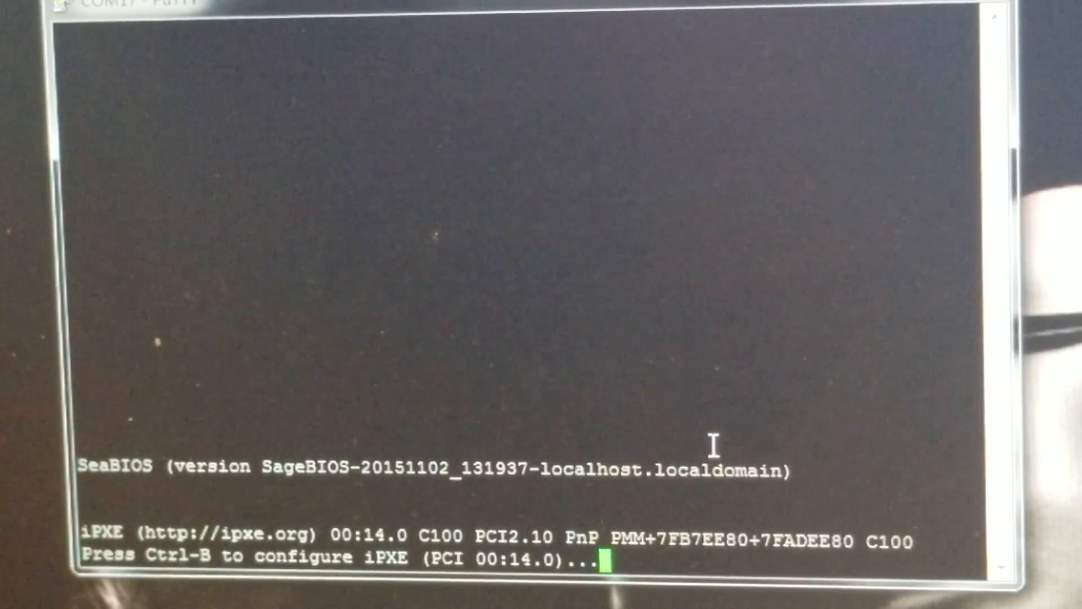
# Interrupt startup with F12 to show the firmware boot device menu
pyautogui.press('F12')
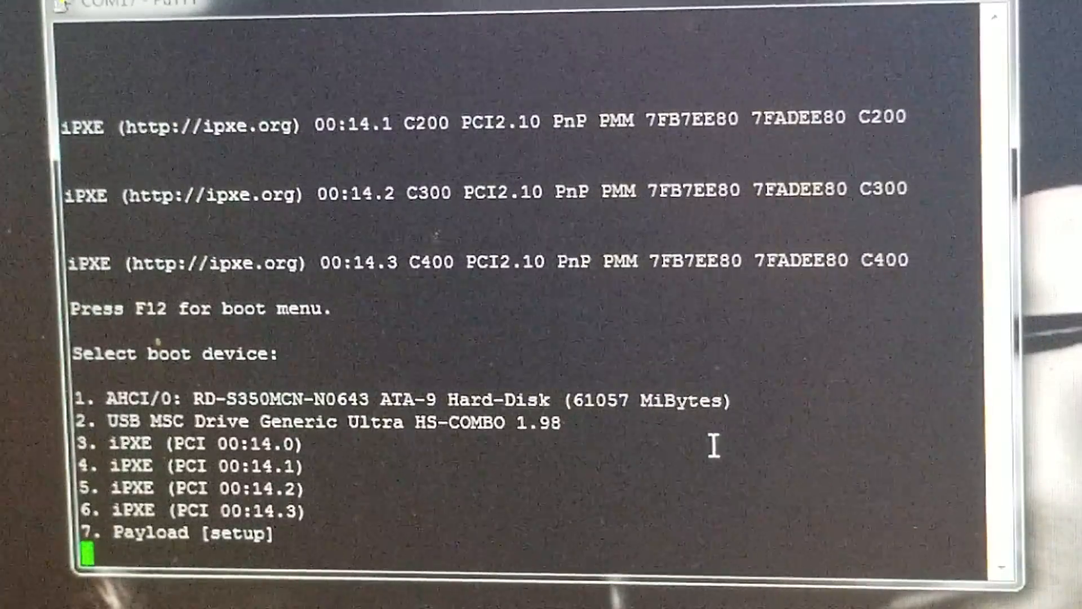
# Select option 7, Payload [setup], to reach the boot order list
pyautogui.press('7')
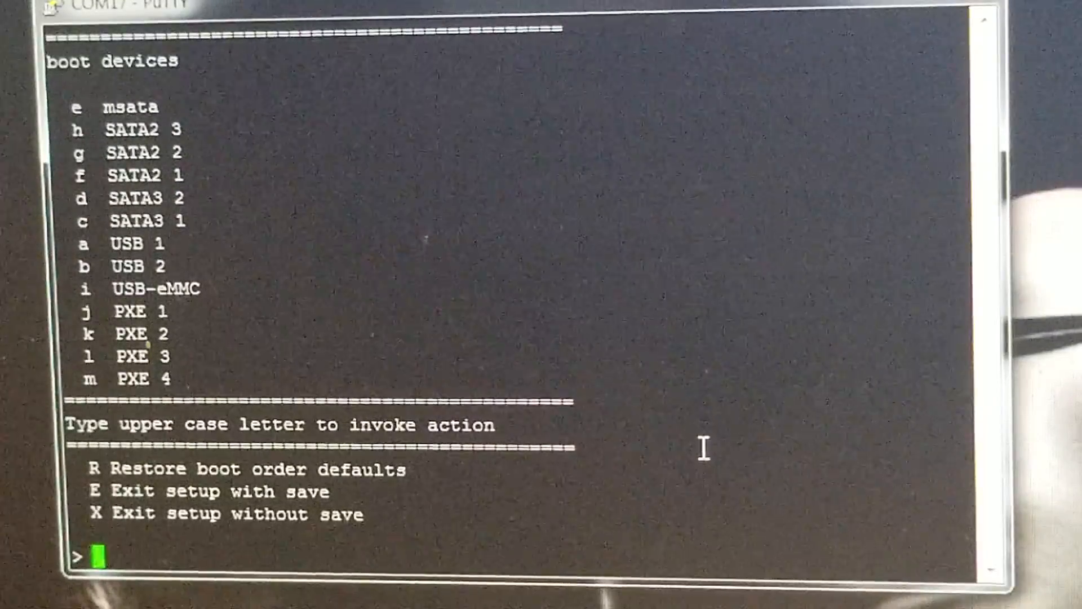
pyautogui.write('X')
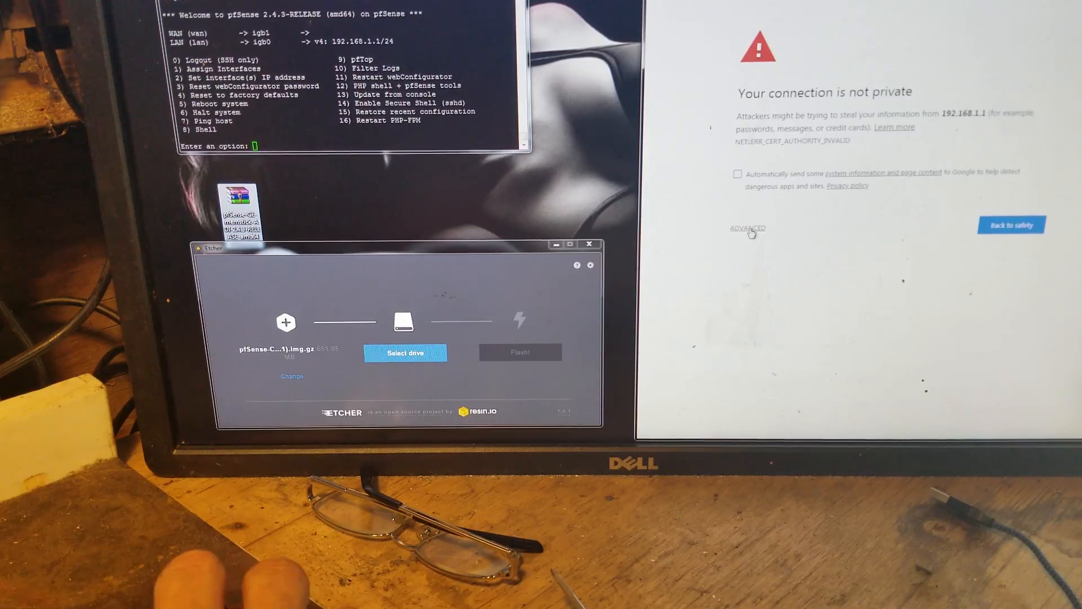
pyautogui.click(749, 228)
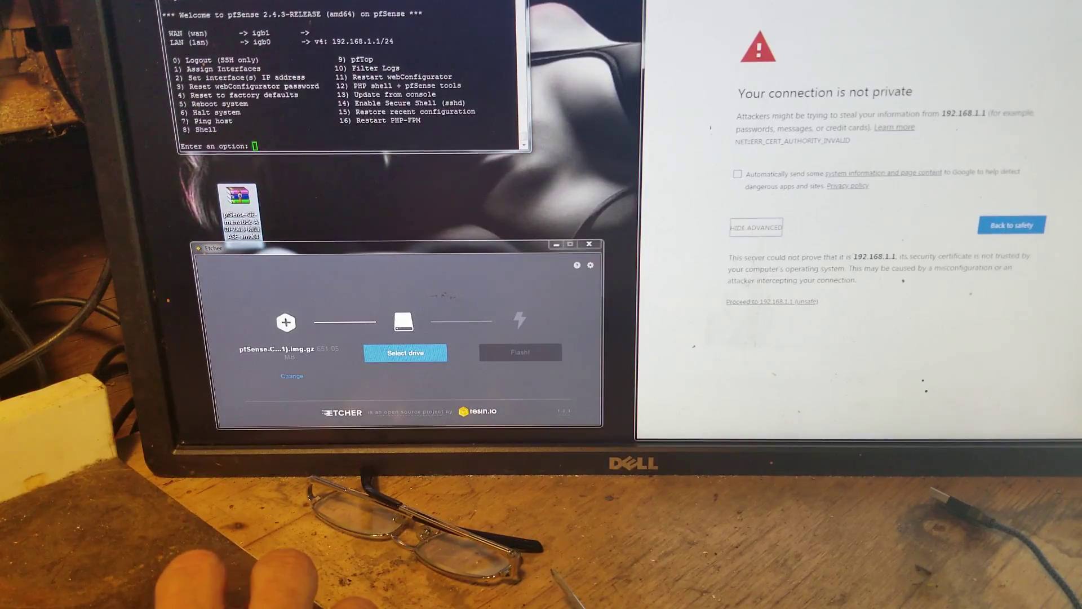
pyautogui.click(771, 302)
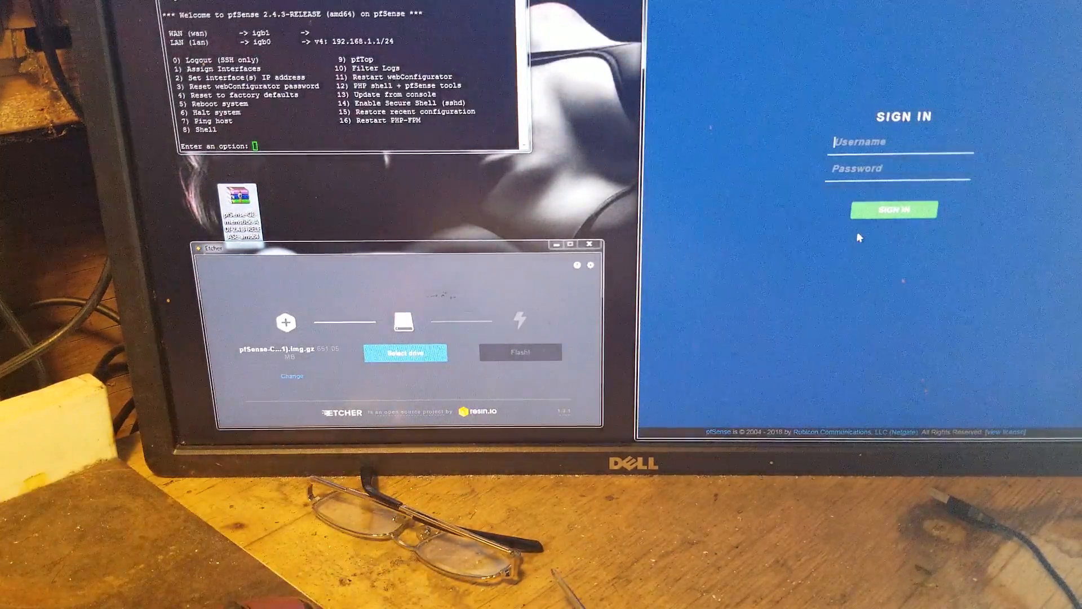
pyautogui.write('admin')
pyautogui.press('Tab')
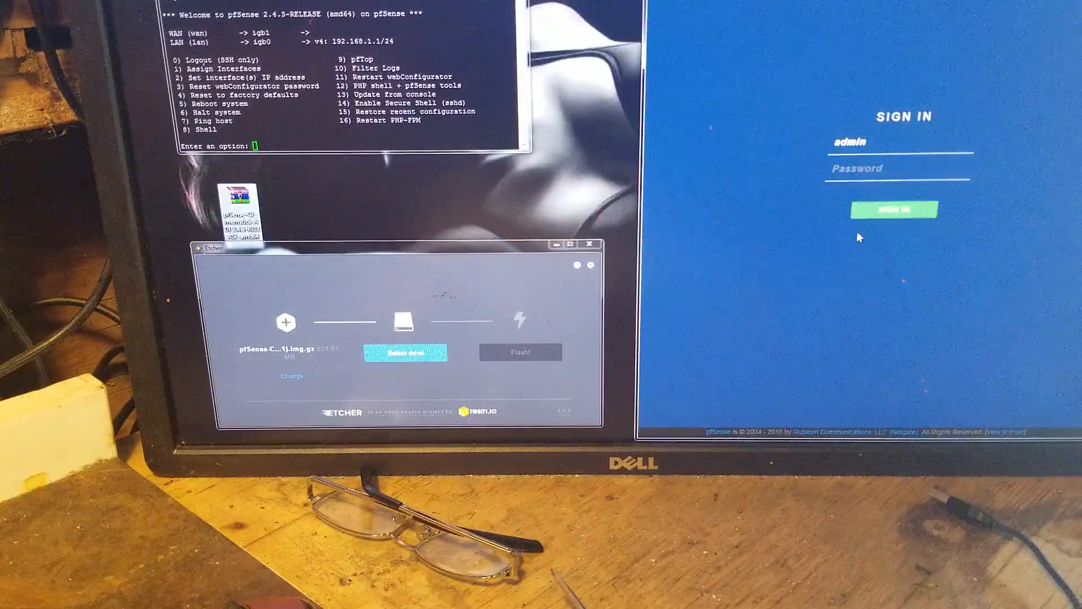
pyautogui.press('Return')
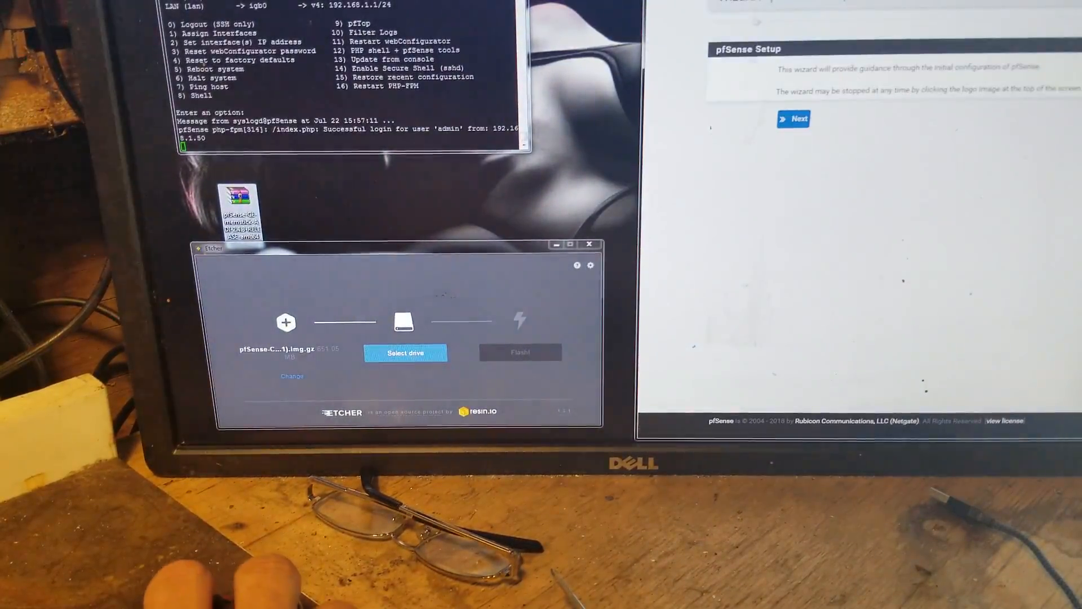
# Reposition the browser window and glance at the Diagnostics menu from the setup wizard page
pyautogui.moveTo(644, 7); pyautogui.dragTo(524, 7)
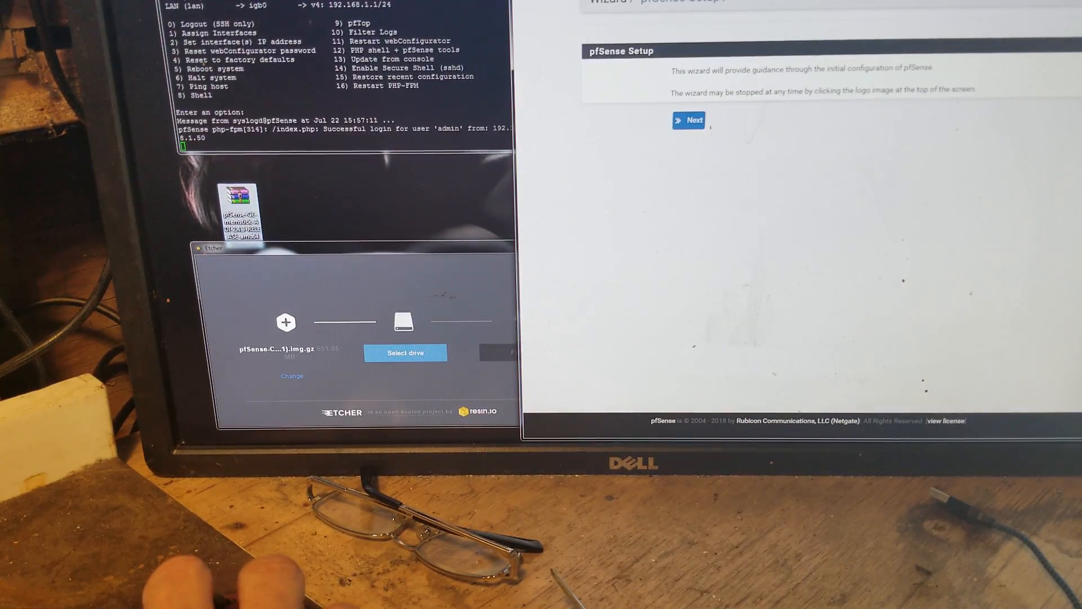
pyautogui.click(938, 2)
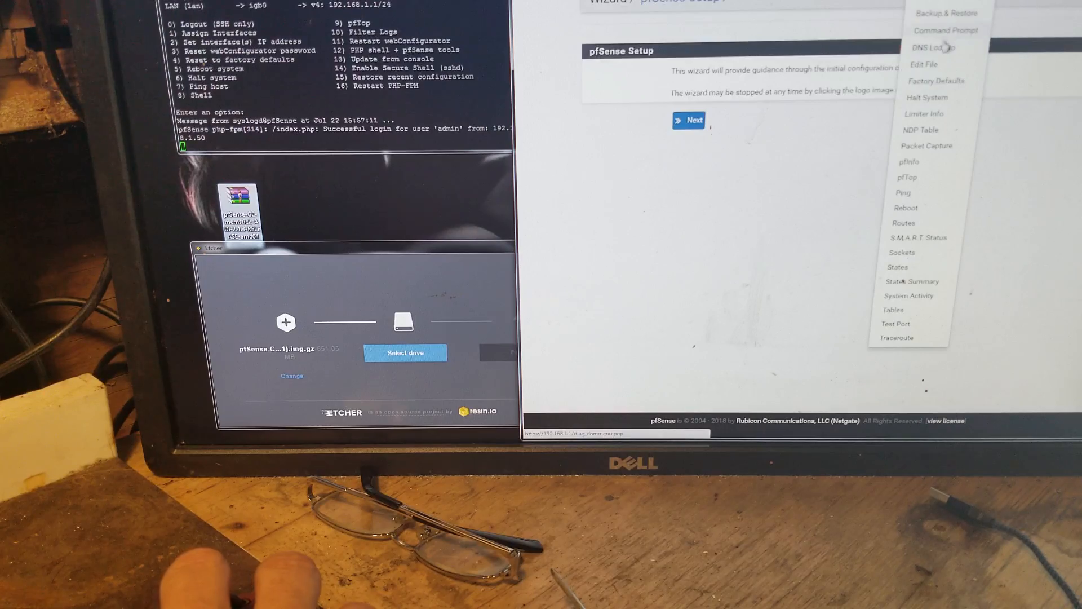
pyautogui.click(896, 22)
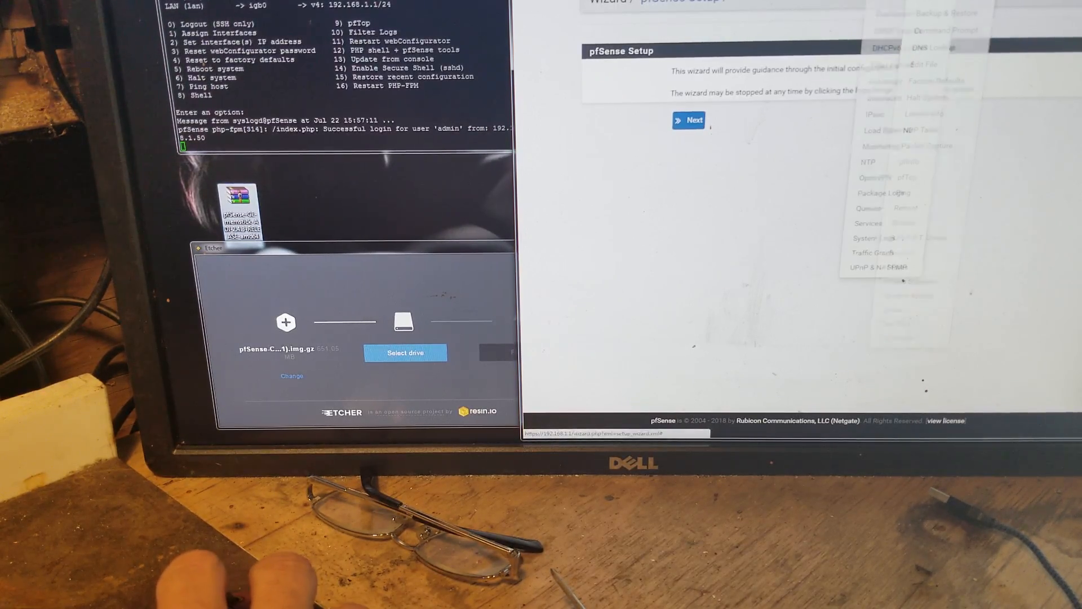